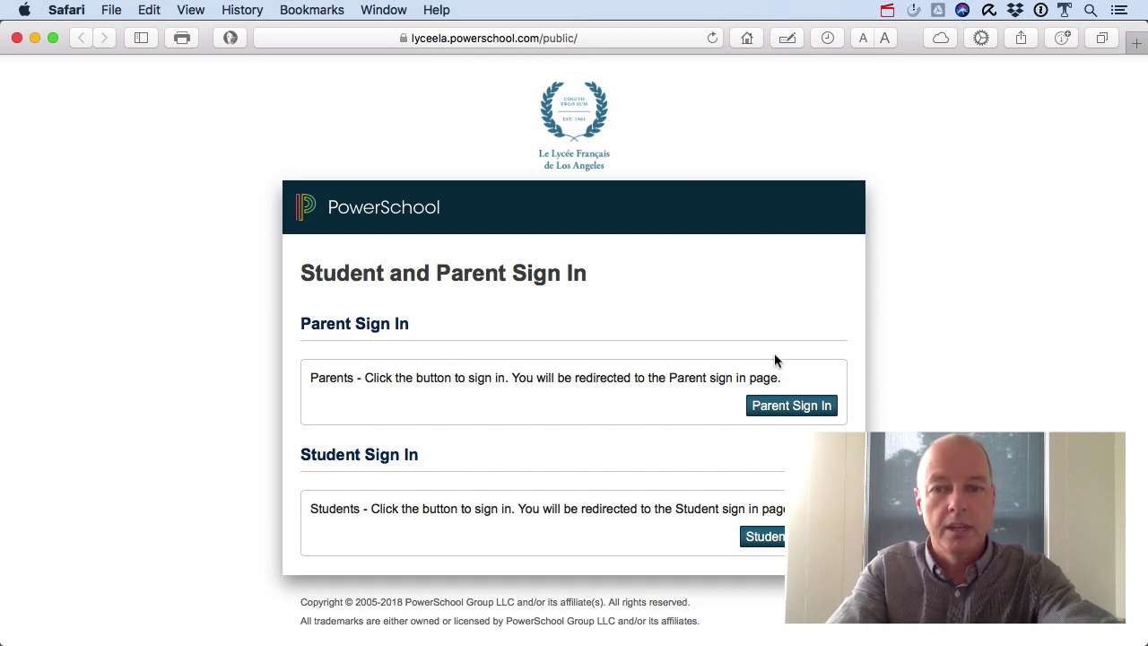
Choose Parent Sign In on the Student and Parent Sign In page.
click(786, 408)
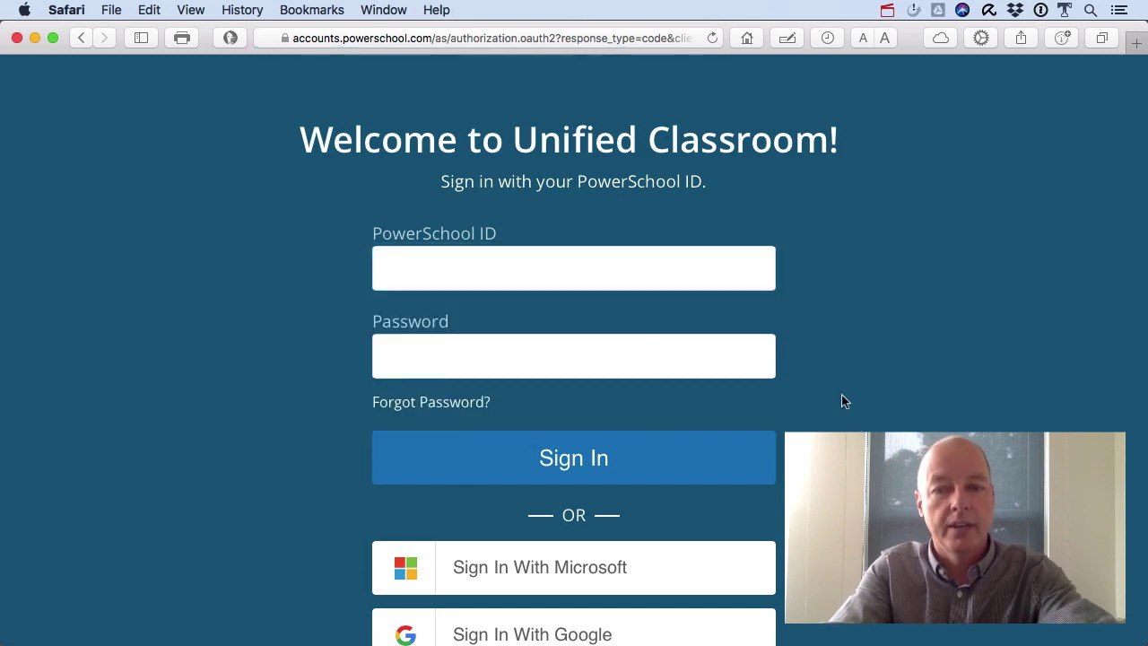
Open the account sign-up form and enter the parent's first name, last name and e-mail as the ID.
scroll(843, 400, down, 5)
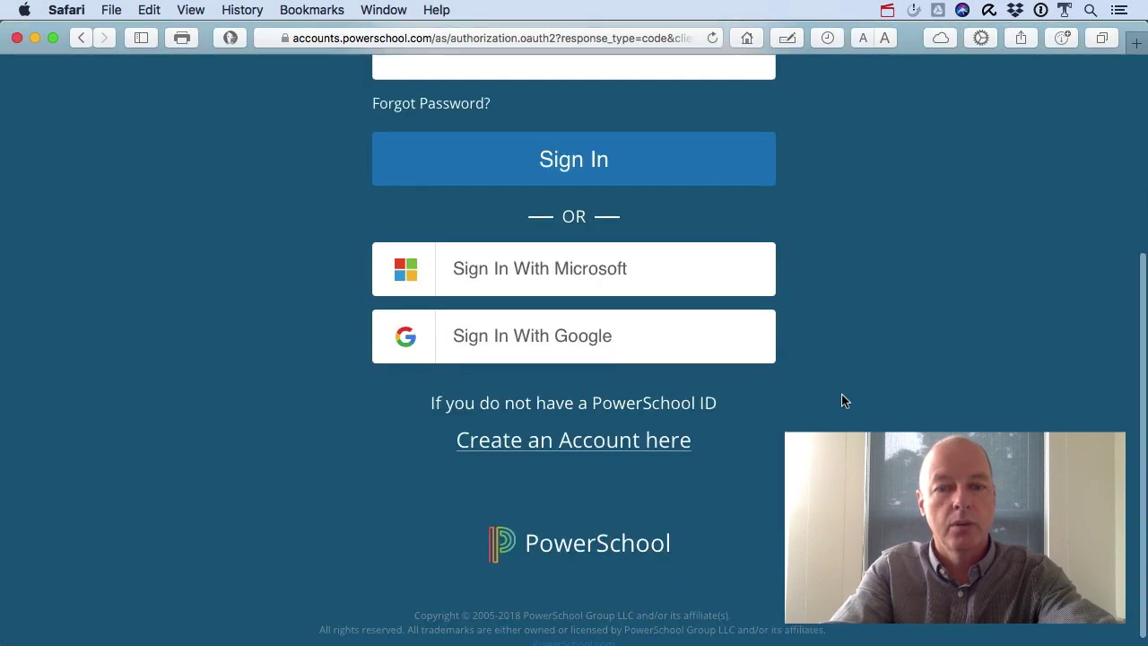
click(523, 446)
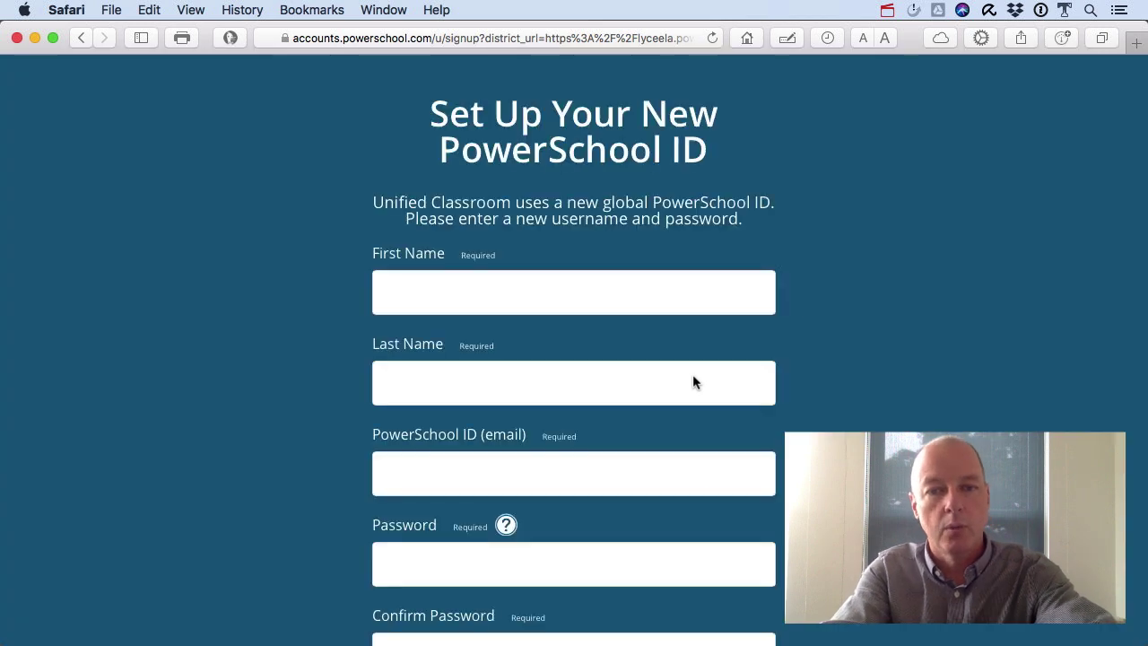
click(569, 307)
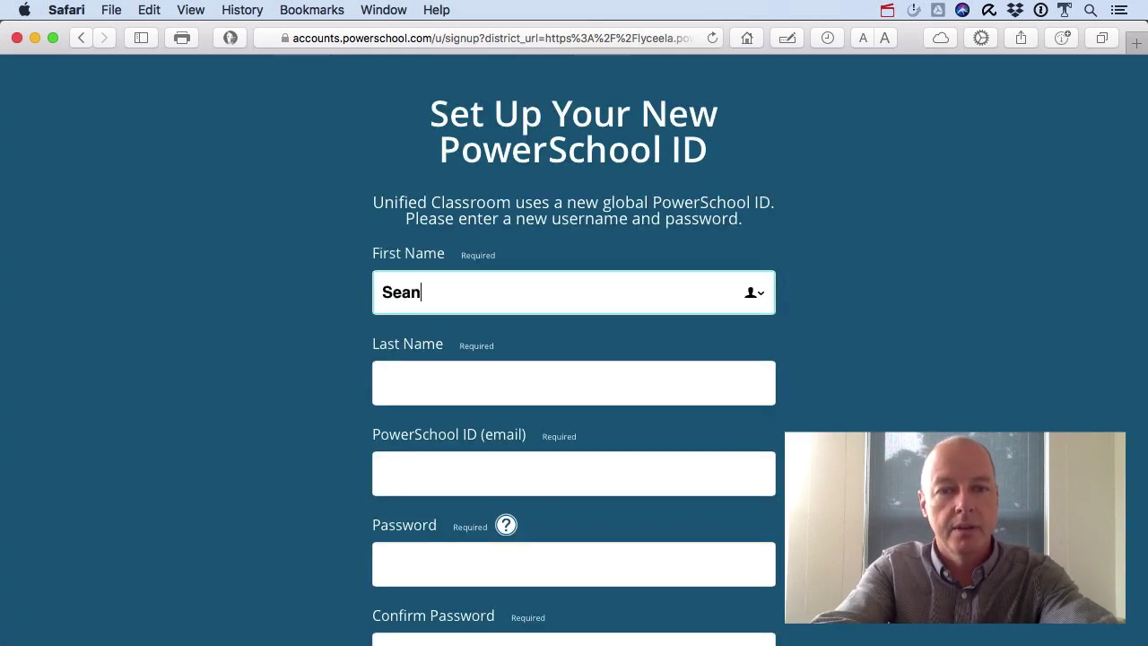
key(Tab)
key(Tab)
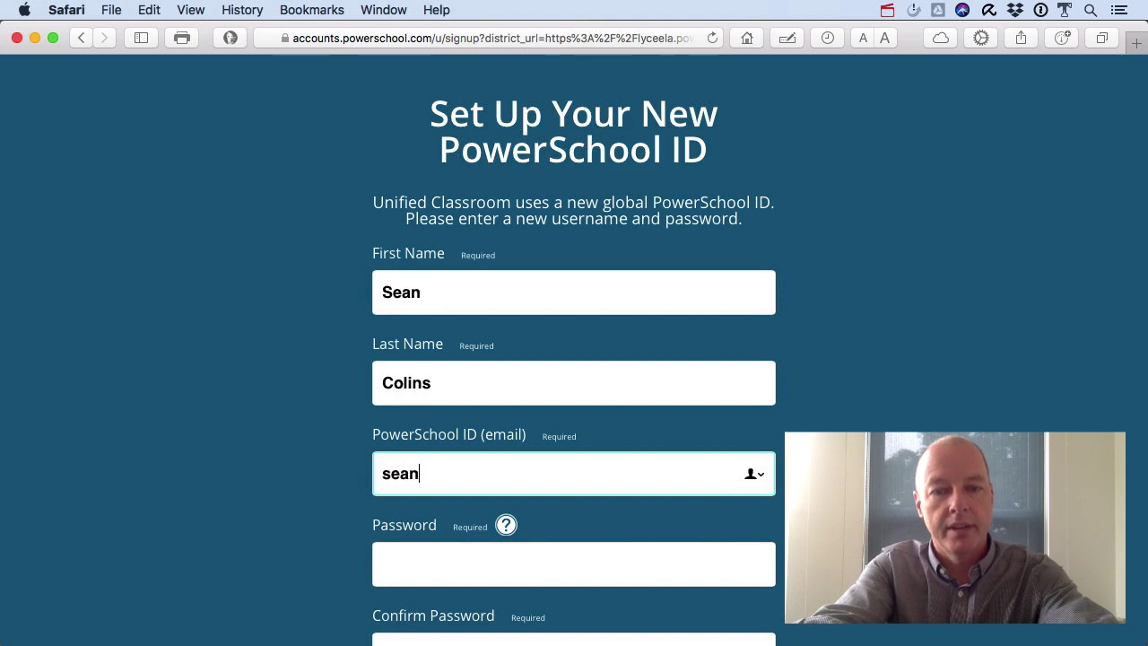
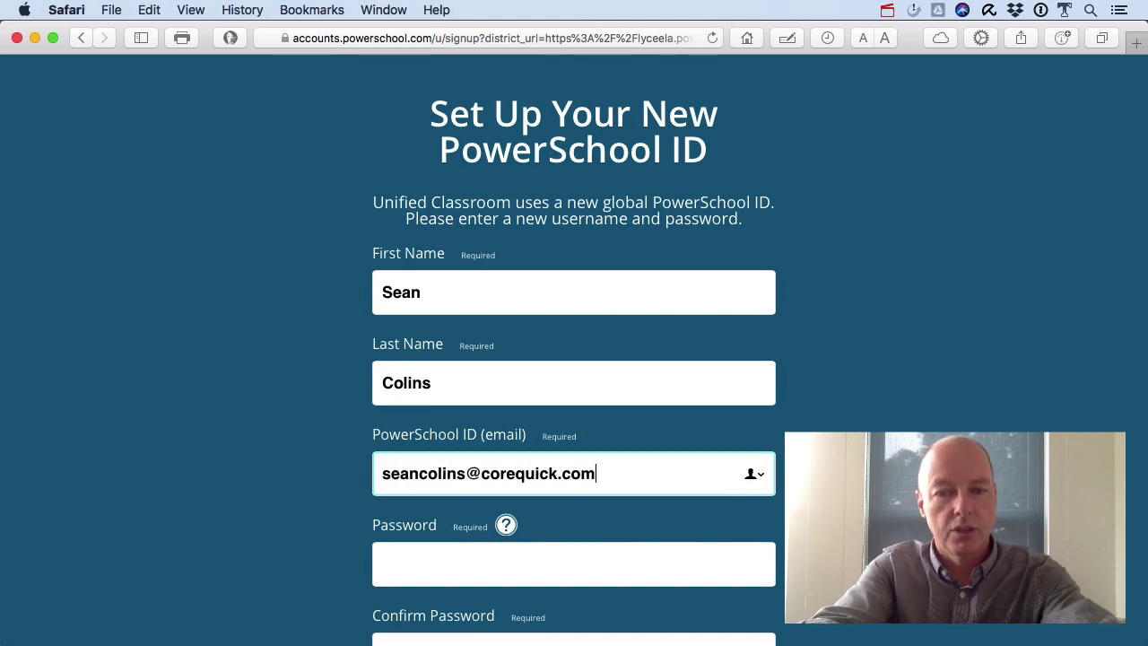
key(Tab)
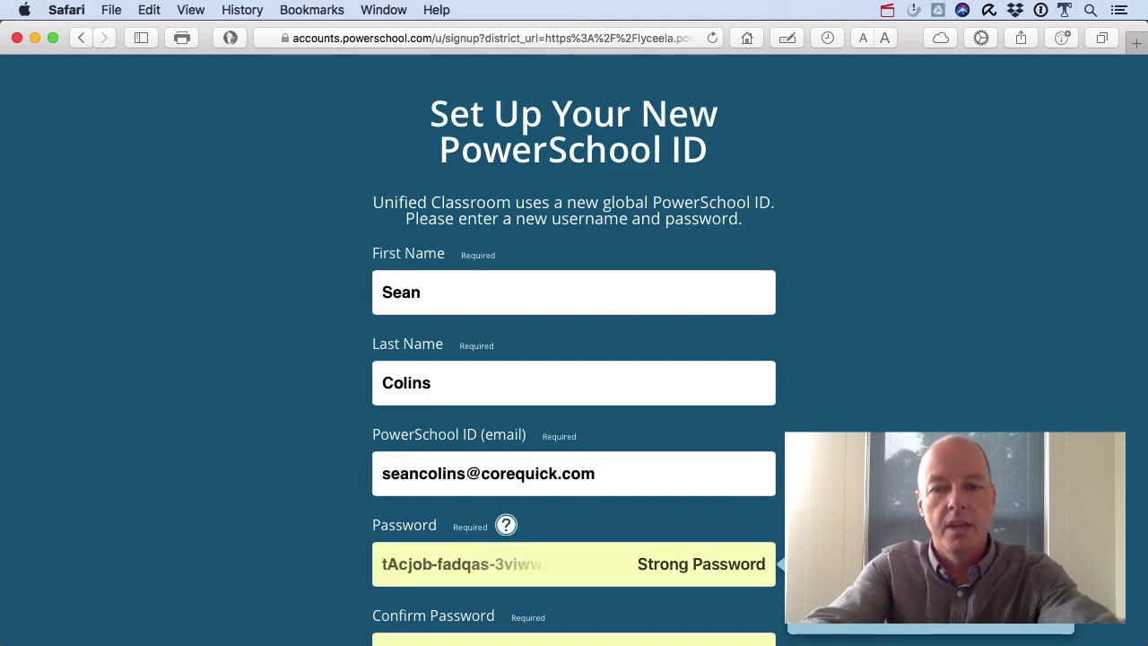
scroll(856, 346, down, 5)
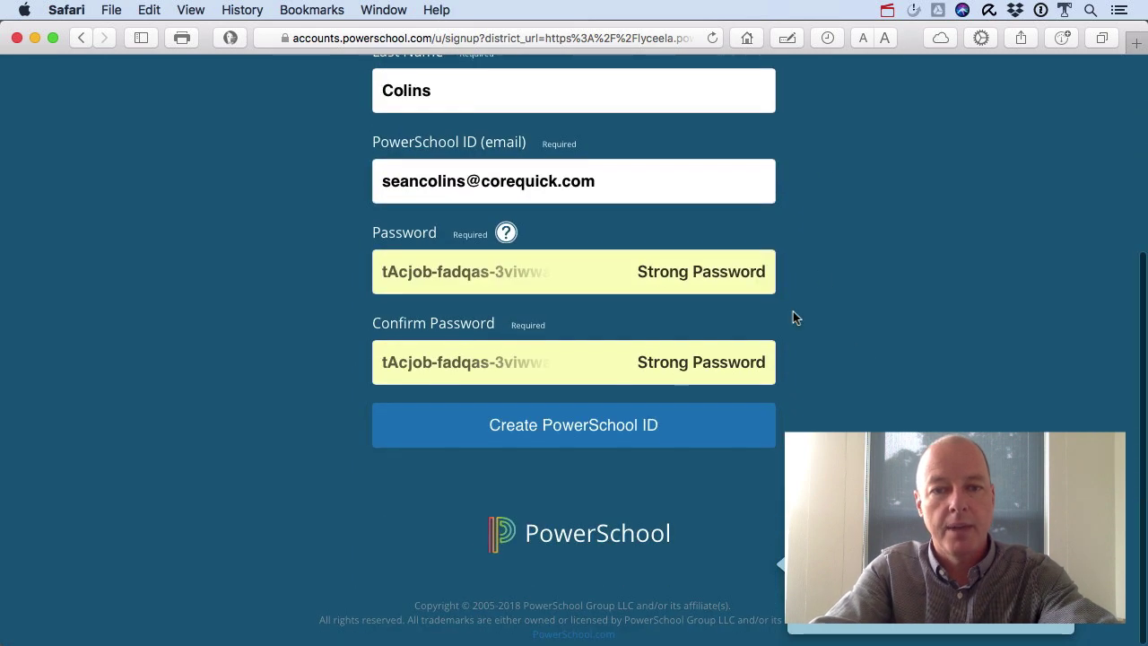
mouse_move(504, 242)
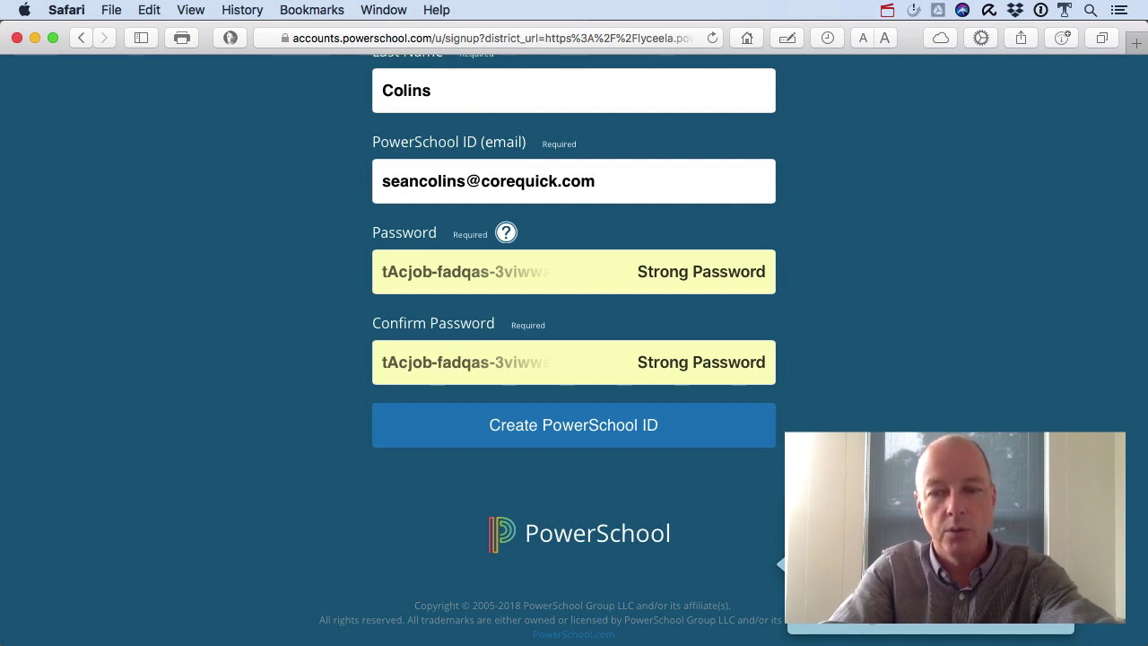
Replace the suggested strong password with the parent's own chosen password.
key(BackSpace)
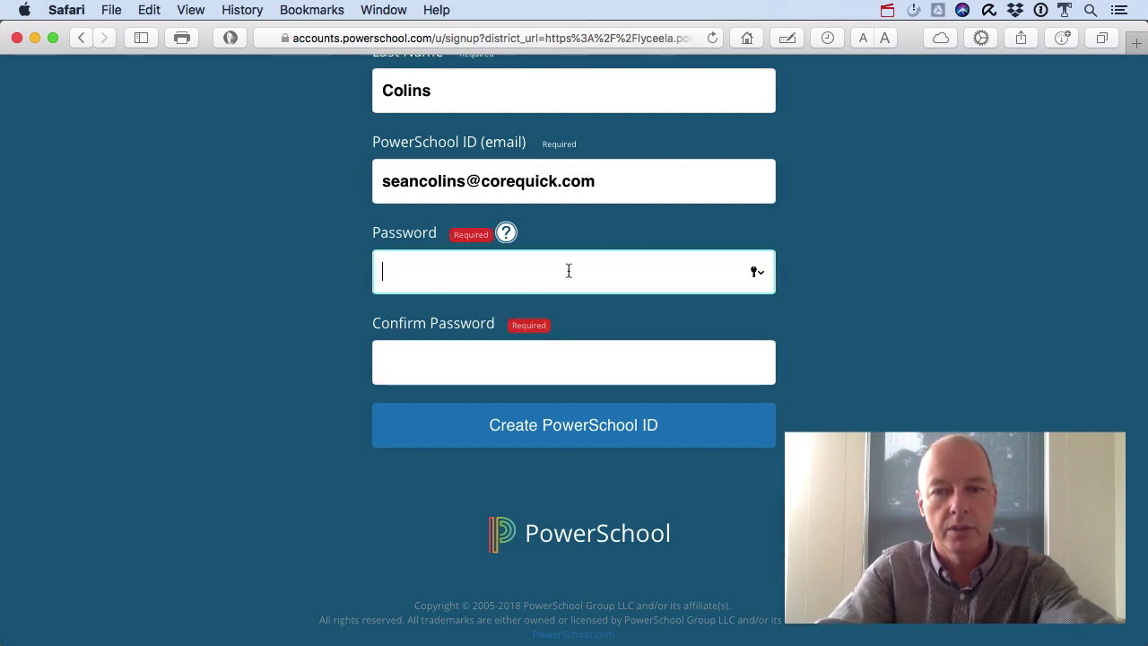
text(abc)
key(BackSpace)
key(BackSpace)
key(BackSpace)
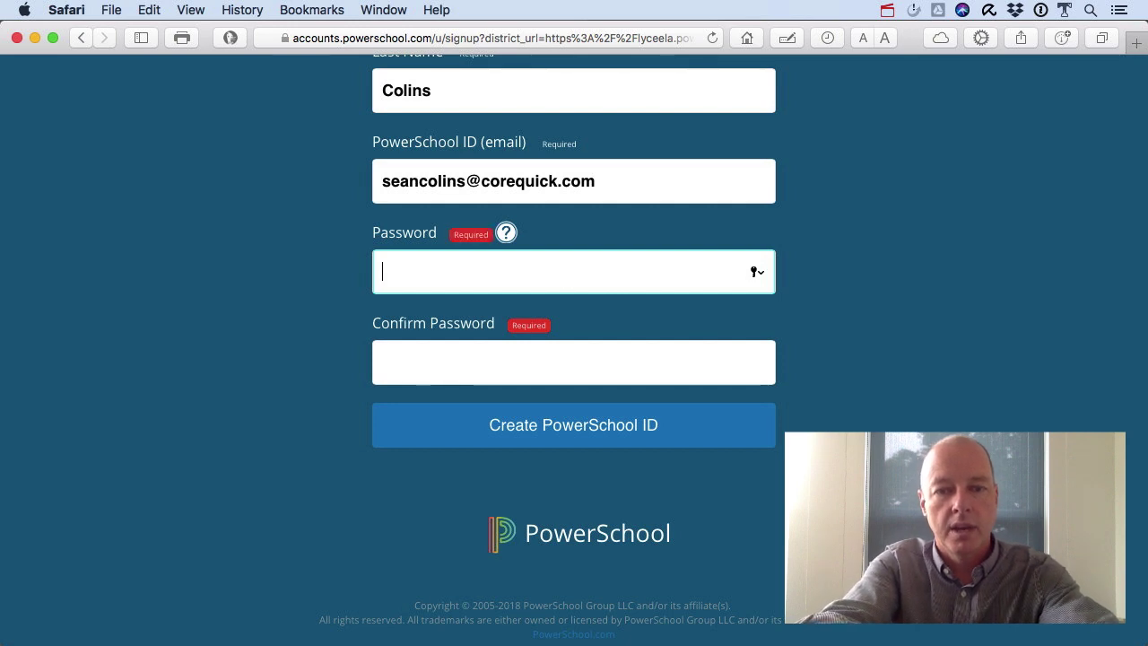
text(abcd)
key(BackSpace)
key(BackSpace)
key(BackSpace)
key(BackSpace)
text(abcd)
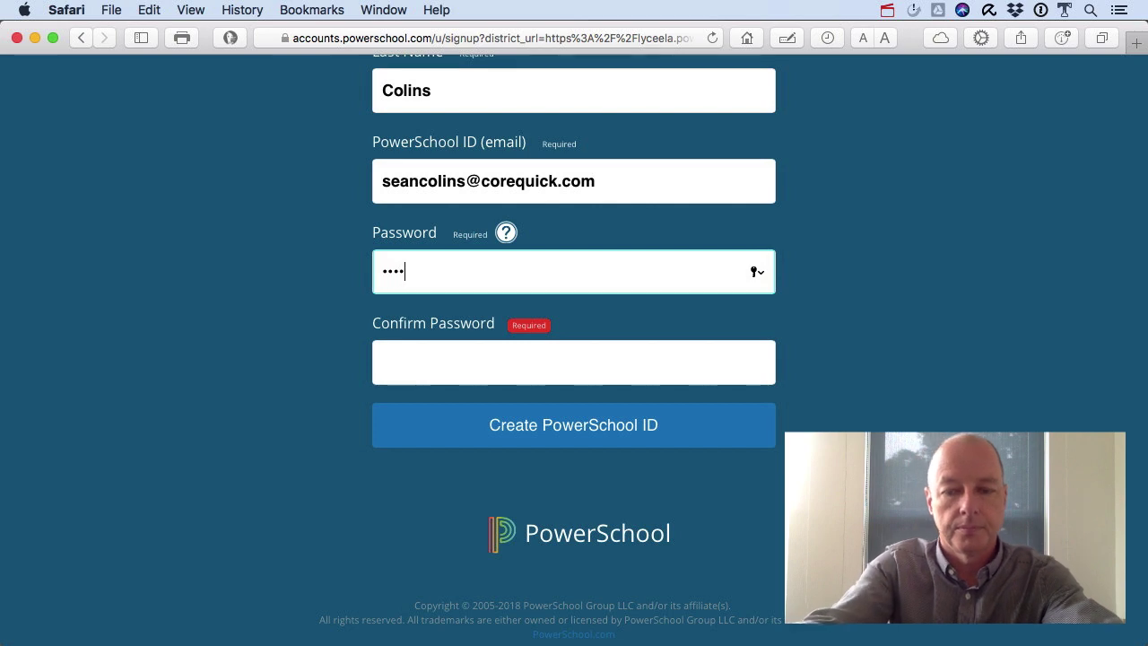
text(efghijklmn)
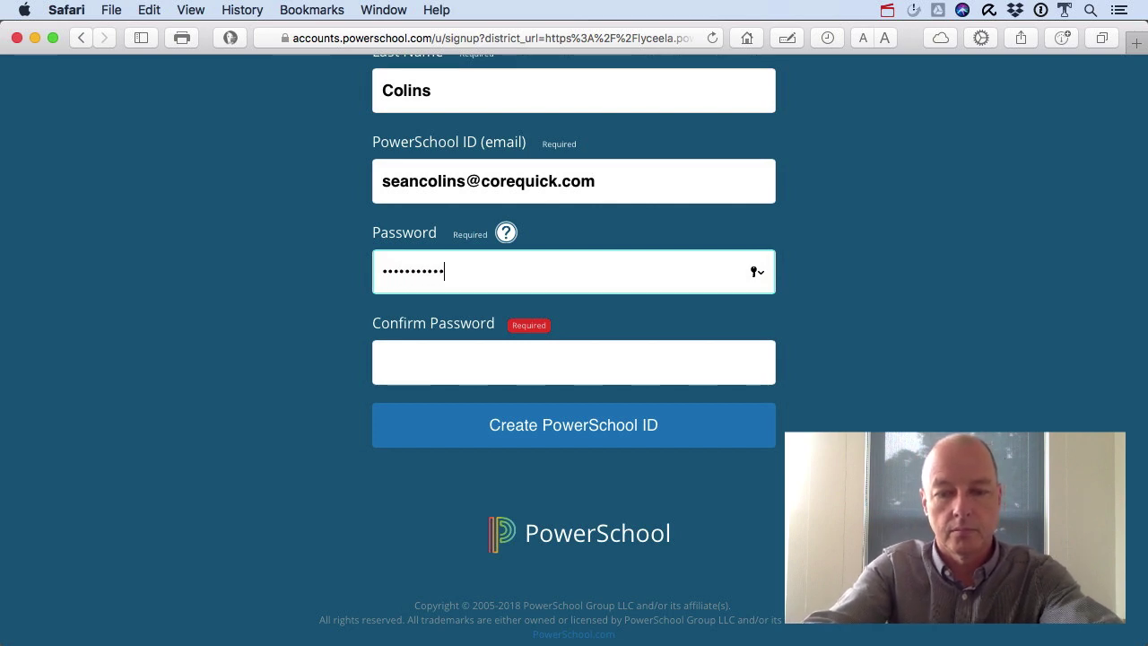
Re-enter the password in the confirmation field and submit the sign-up form.
key(Tab)
text(abcd)
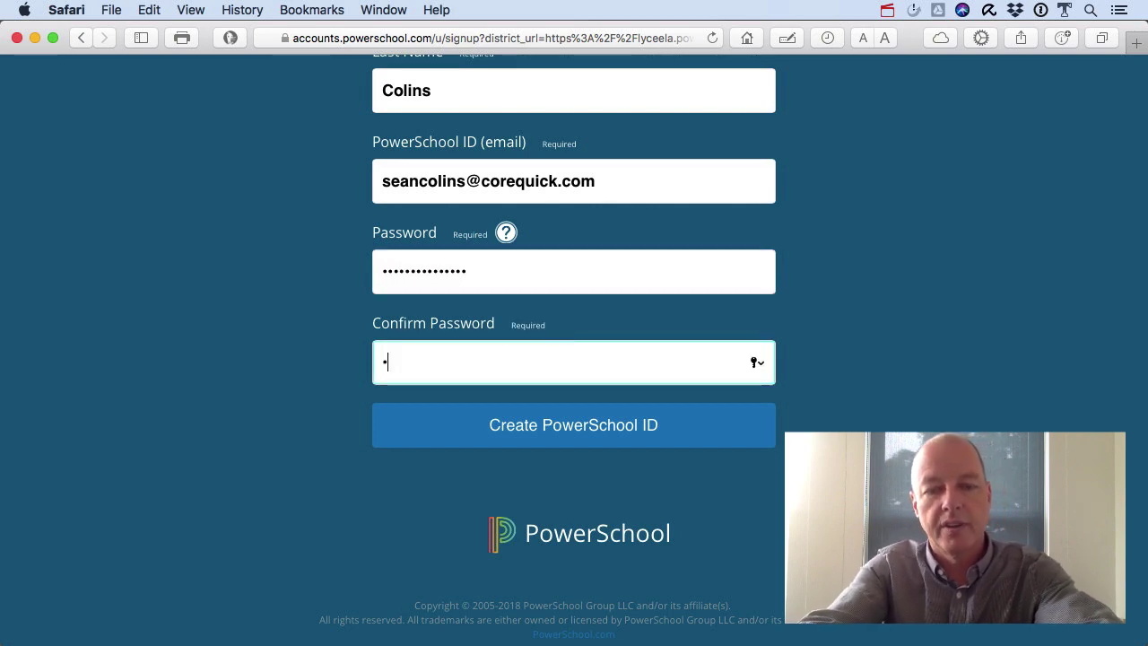
text(efgh)
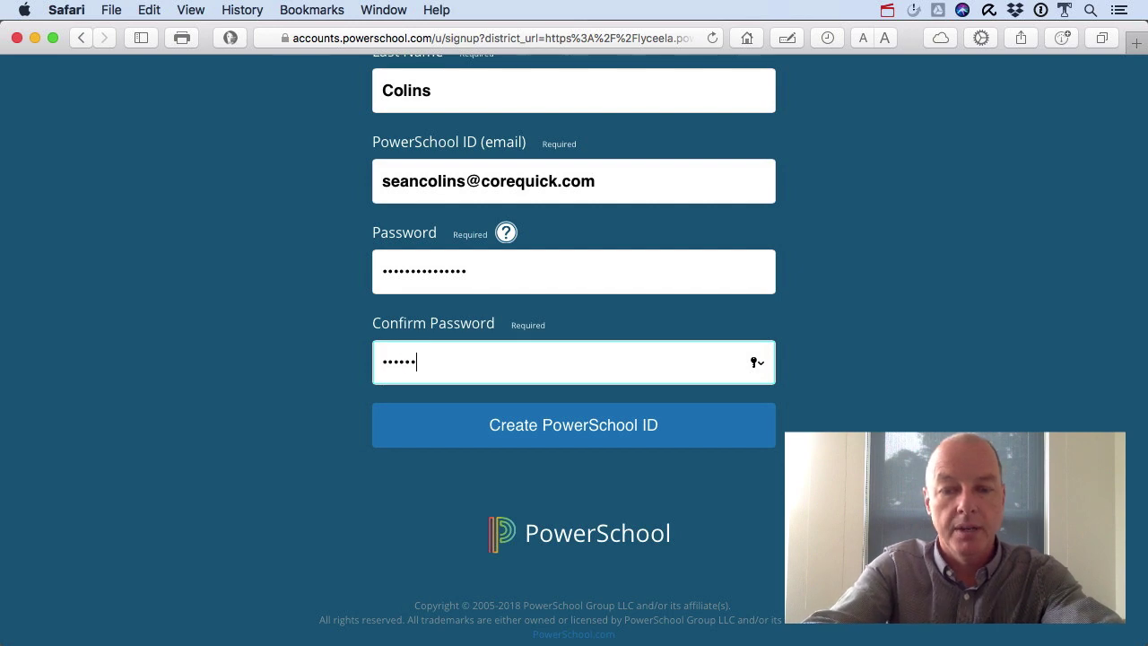
key(BackSpace)
key(BackSpace)
key(BackSpace)
key(BackSpace)
key(BackSpace)
key(BackSpace)
key(BackSpace)
key(BackSpace)
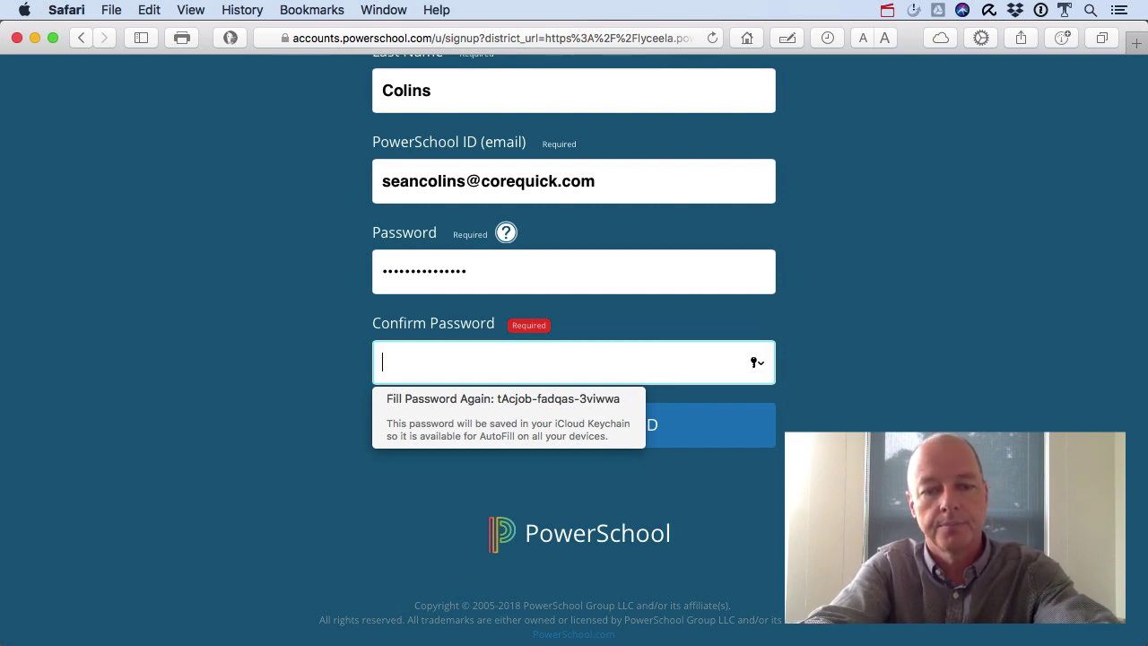
text(••••)
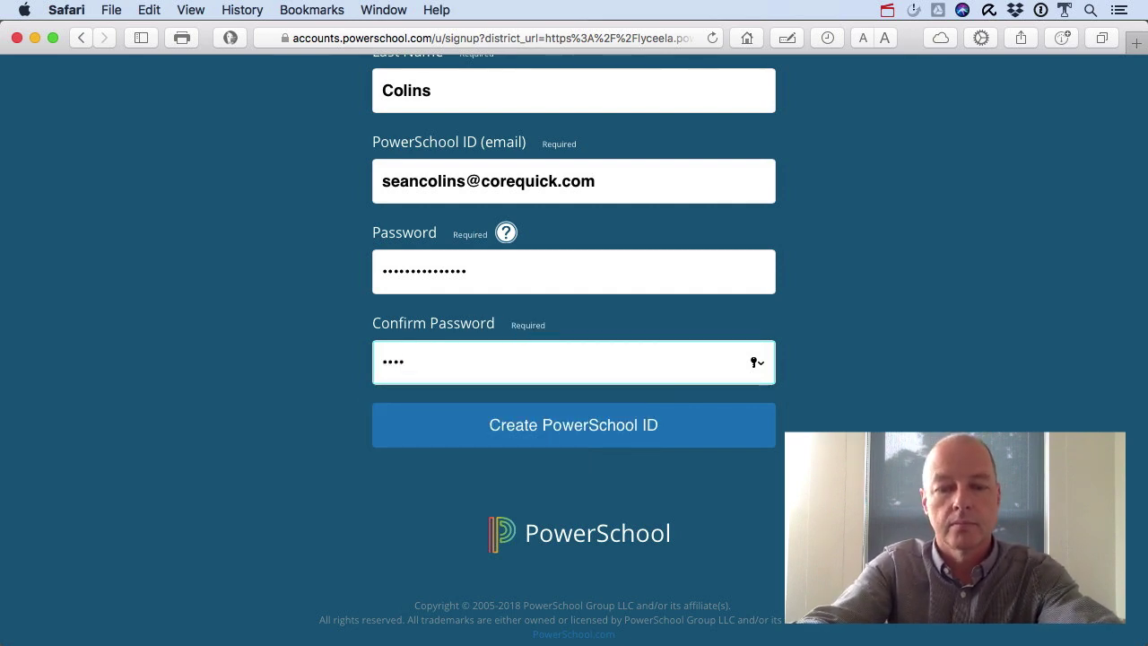
text(•••••••••••)
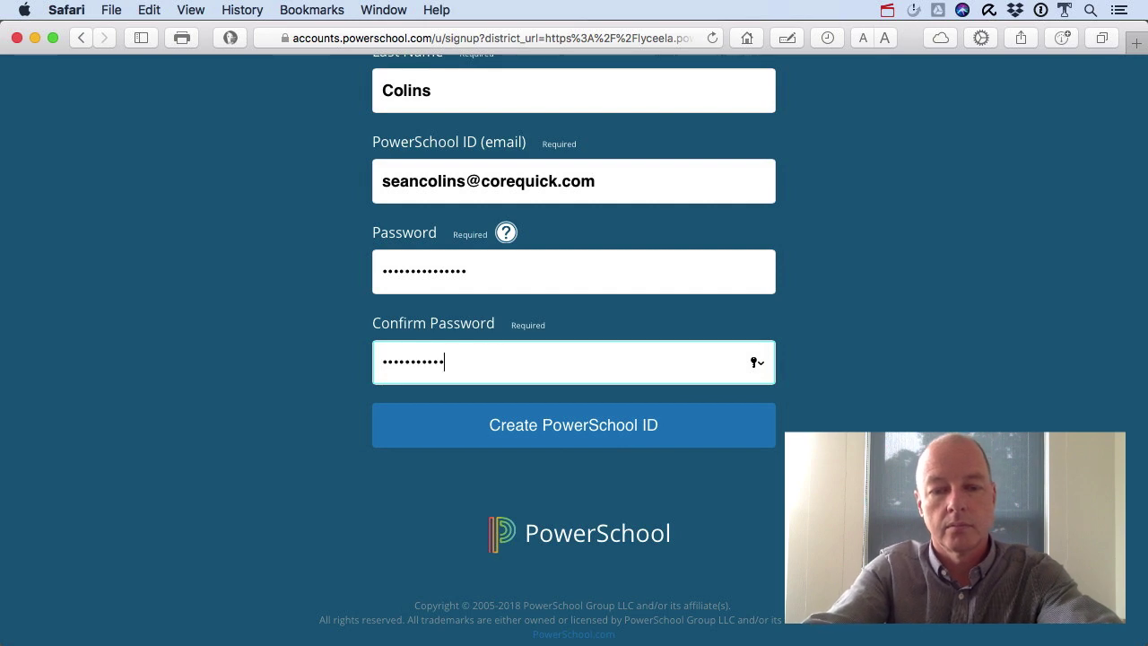
text(•)
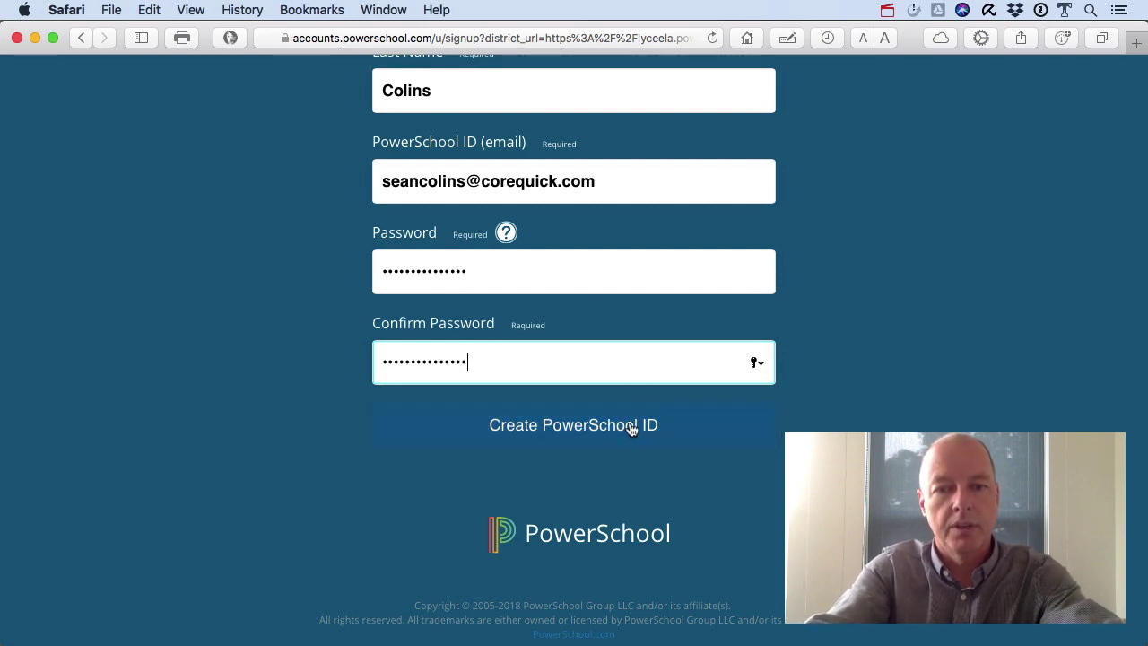
click(675, 429)
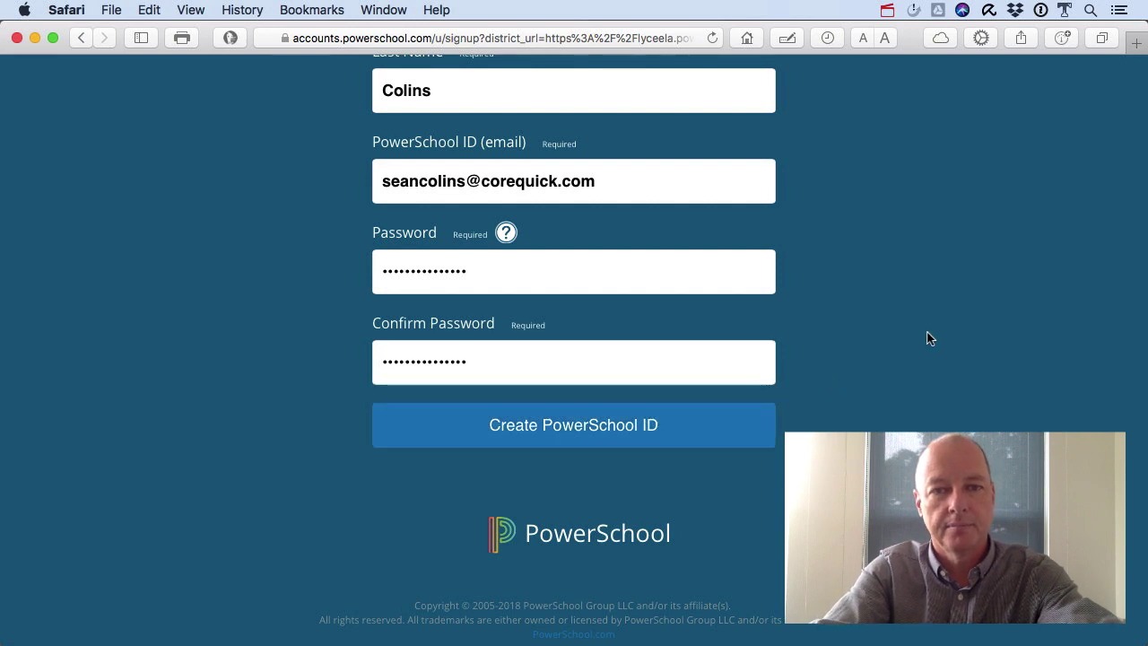
Create the PowerSchool ID, highlight the new ID and Unified Classroom address, then continue to sign-in.
click(589, 170)
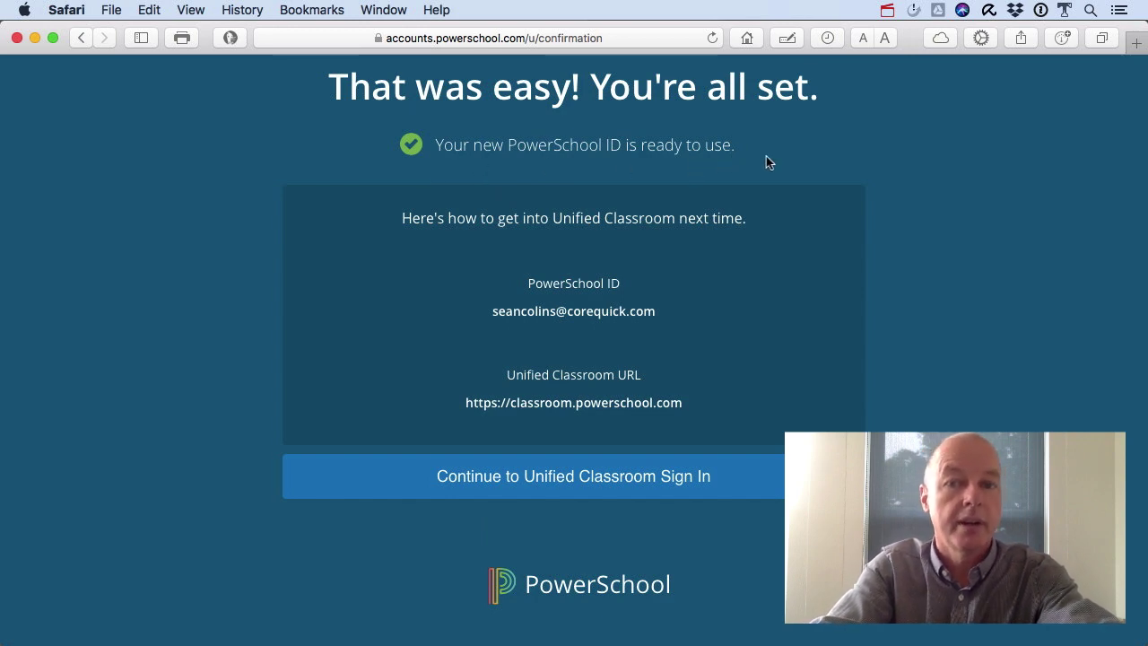
drag(492, 311, 656, 320)
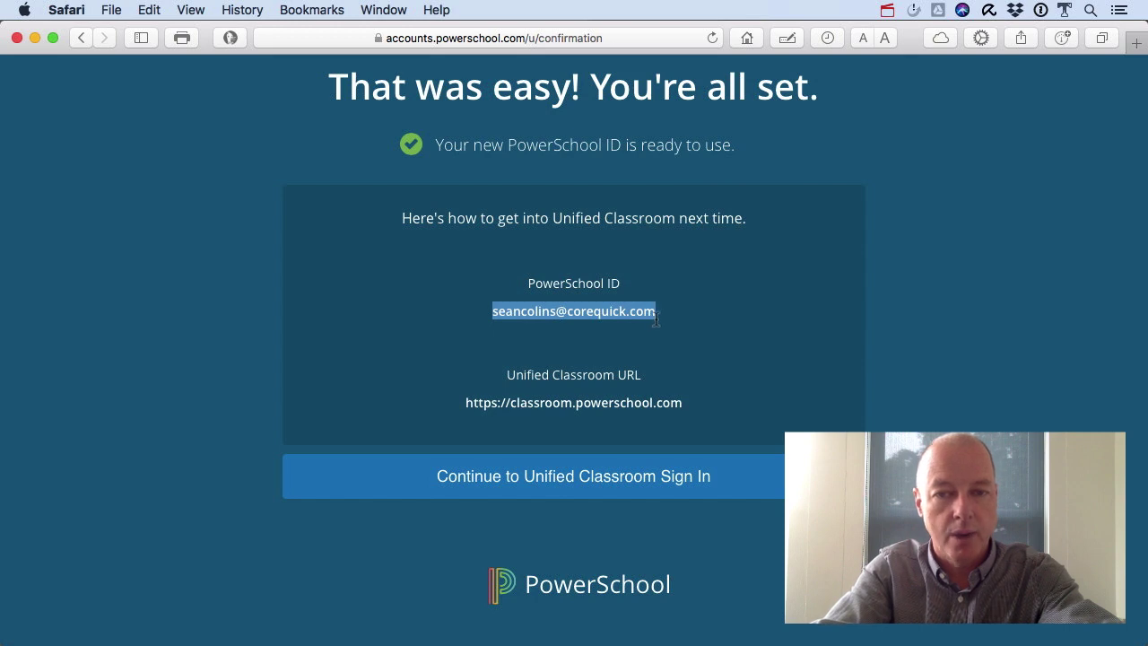
drag(690, 410, 463, 405)
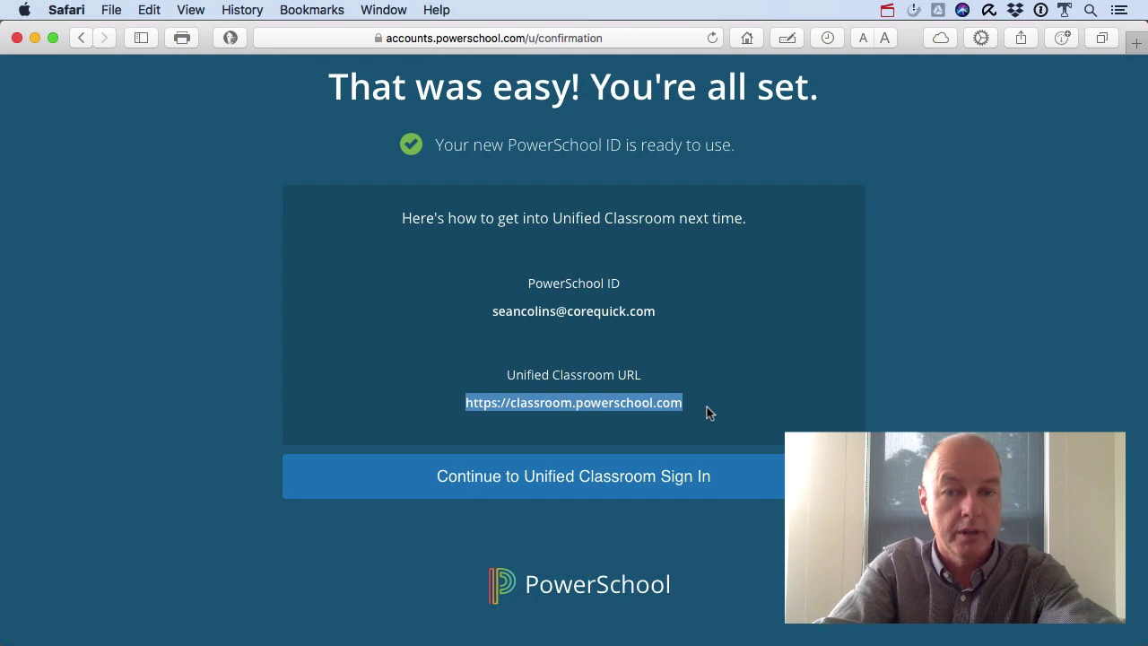
click(625, 483)
Sign in with the parent's new e-mail ID and password, declining to save the password.
click(529, 260)
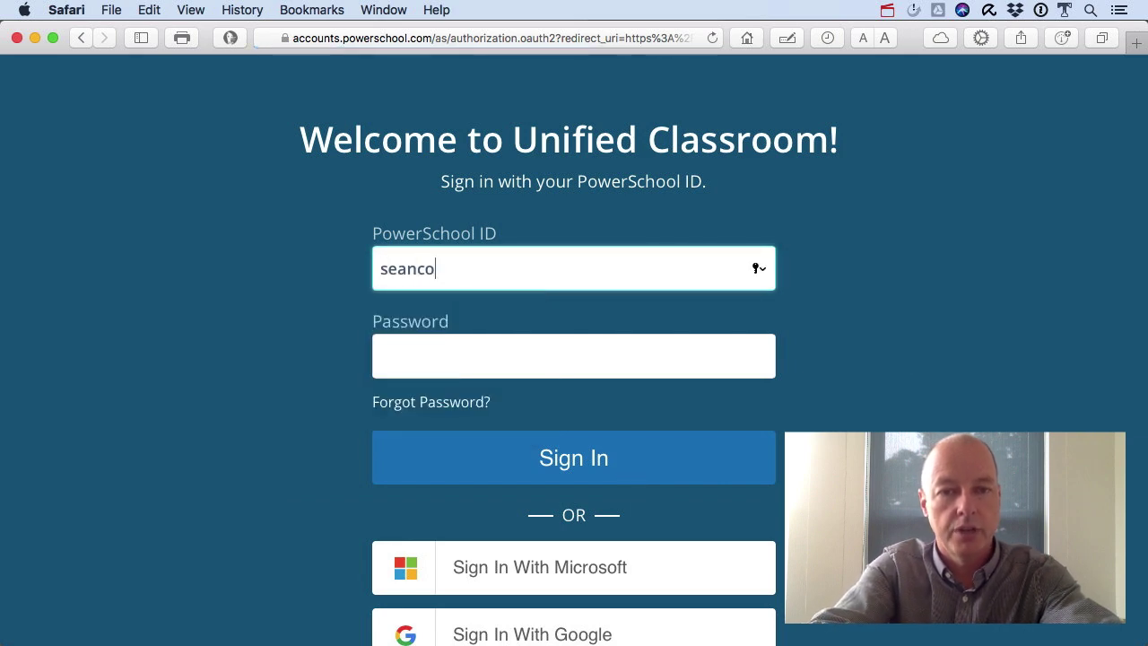
key(Tab)
text(•••)
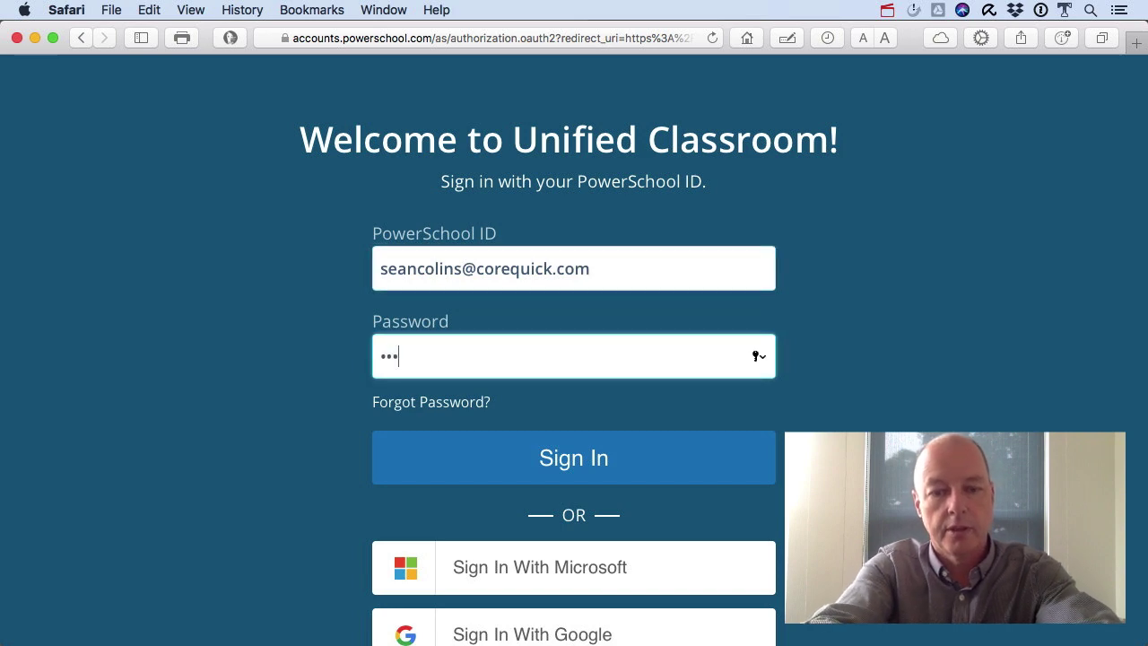
text(••••••••••••)
click(619, 455)
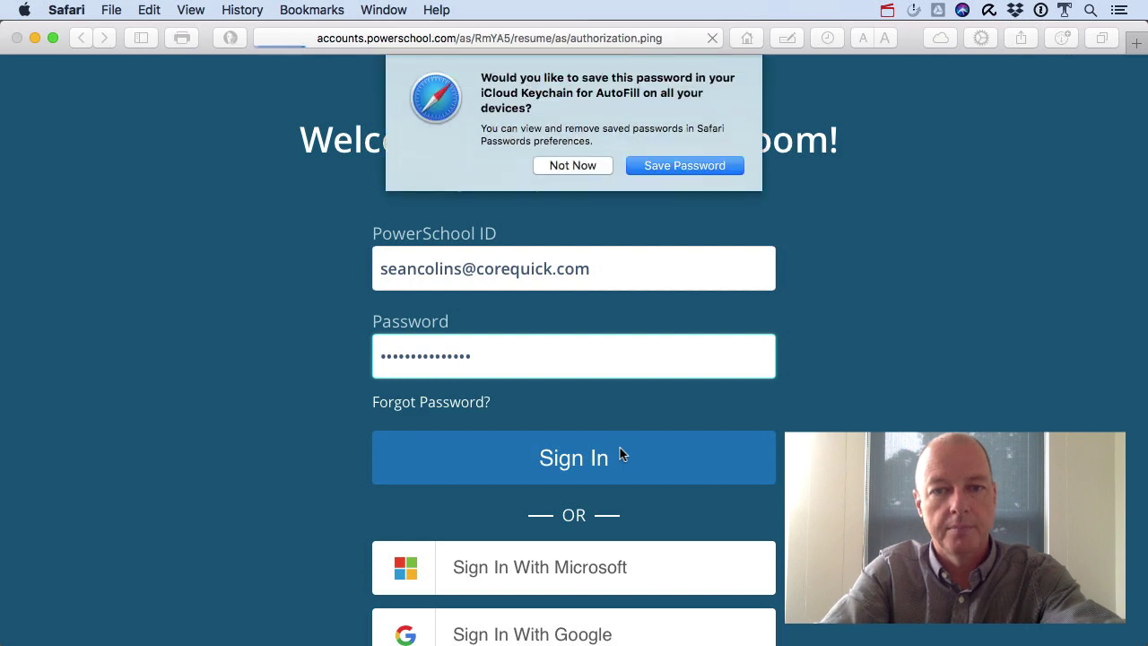
click(596, 163)
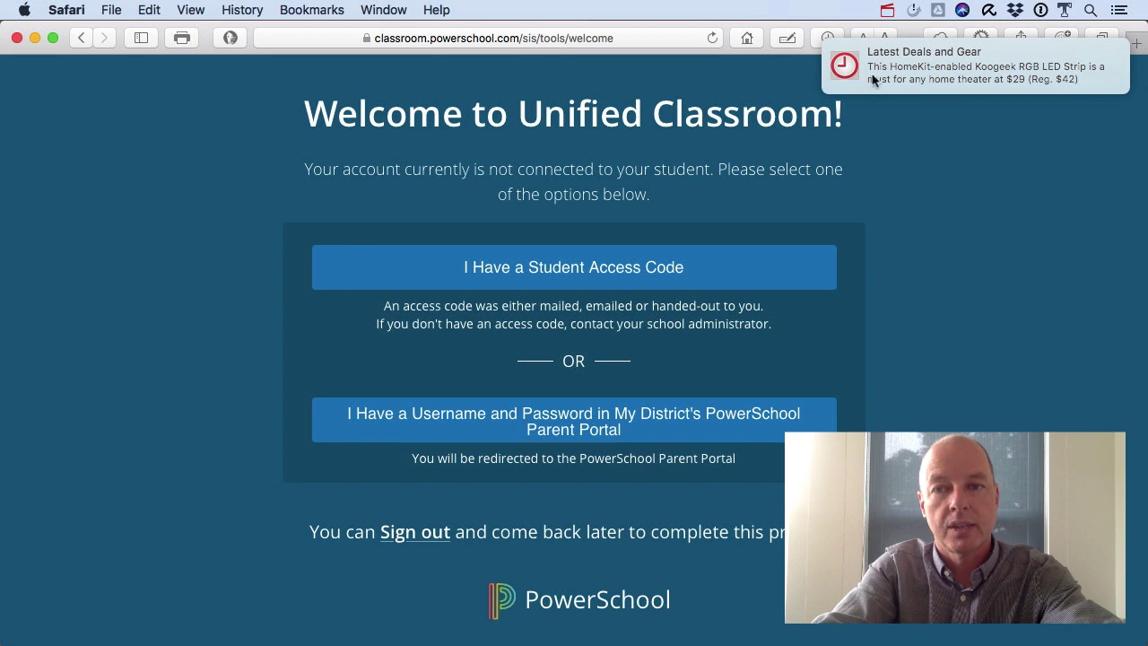
Choose I Have a Student Access Code to link a student.
click(752, 276)
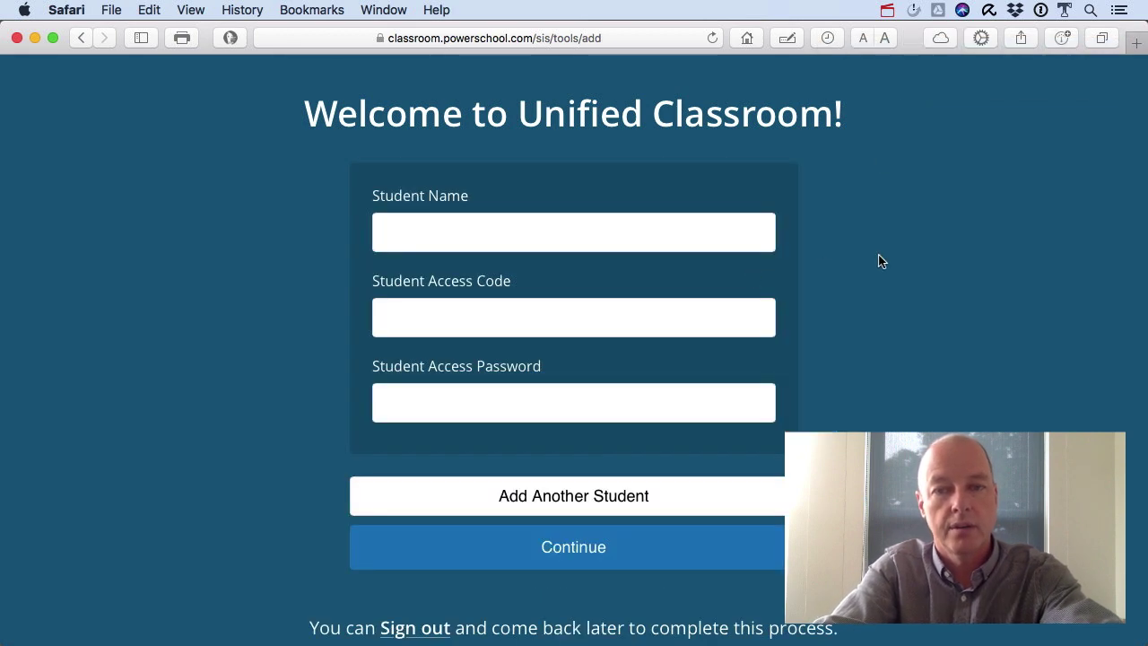
Enter the student's name and paste the Access ID copied from the TextEdit notes.
click(592, 217)
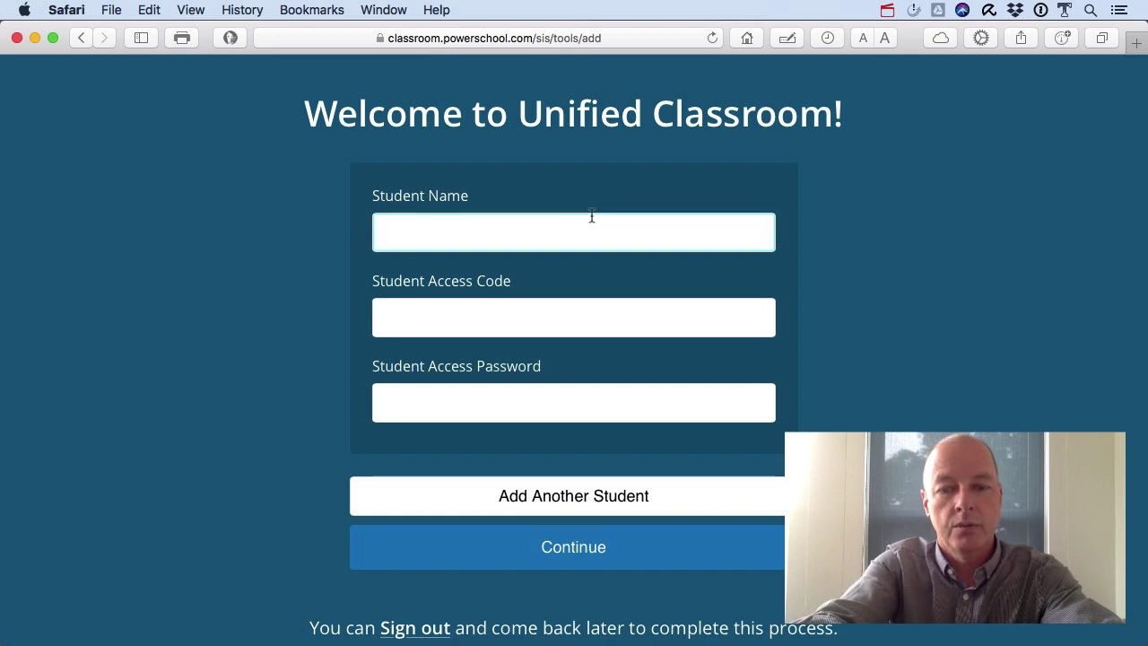
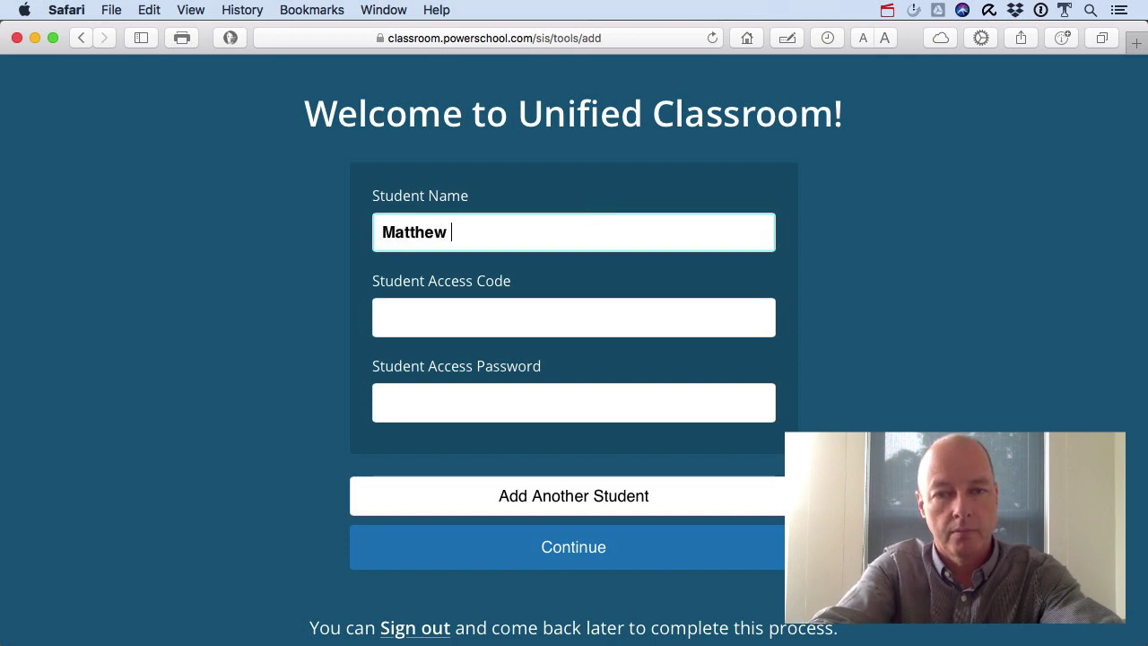
key(Tab)
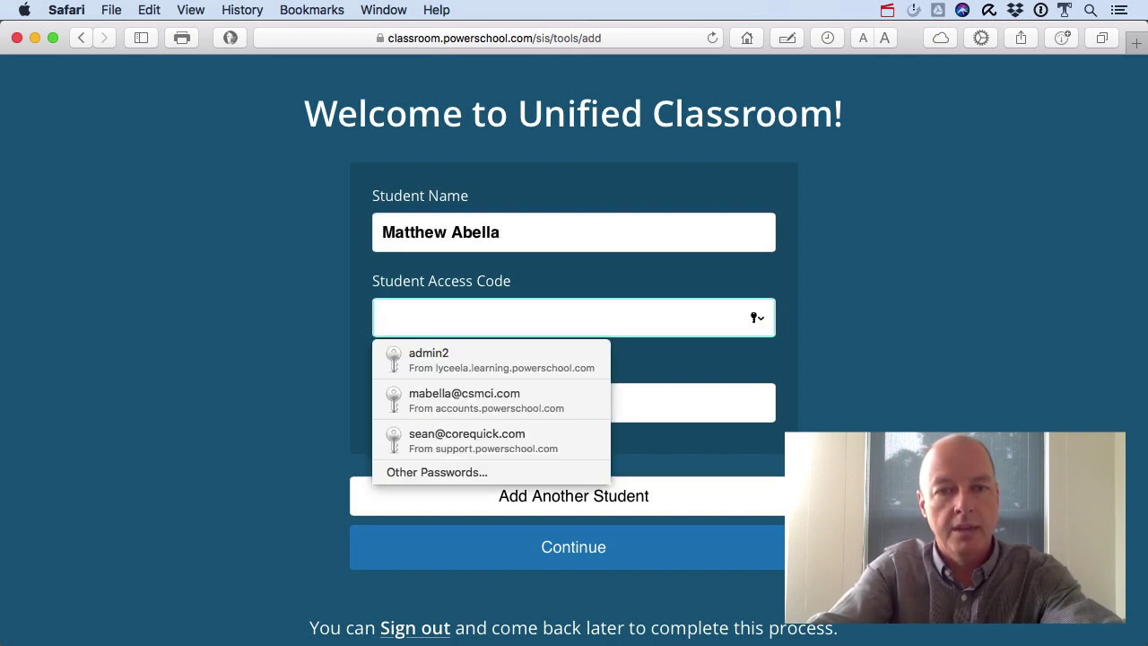
key(super+Tab)
key(super+Tab)
key(super+Tab)
click(843, 275)
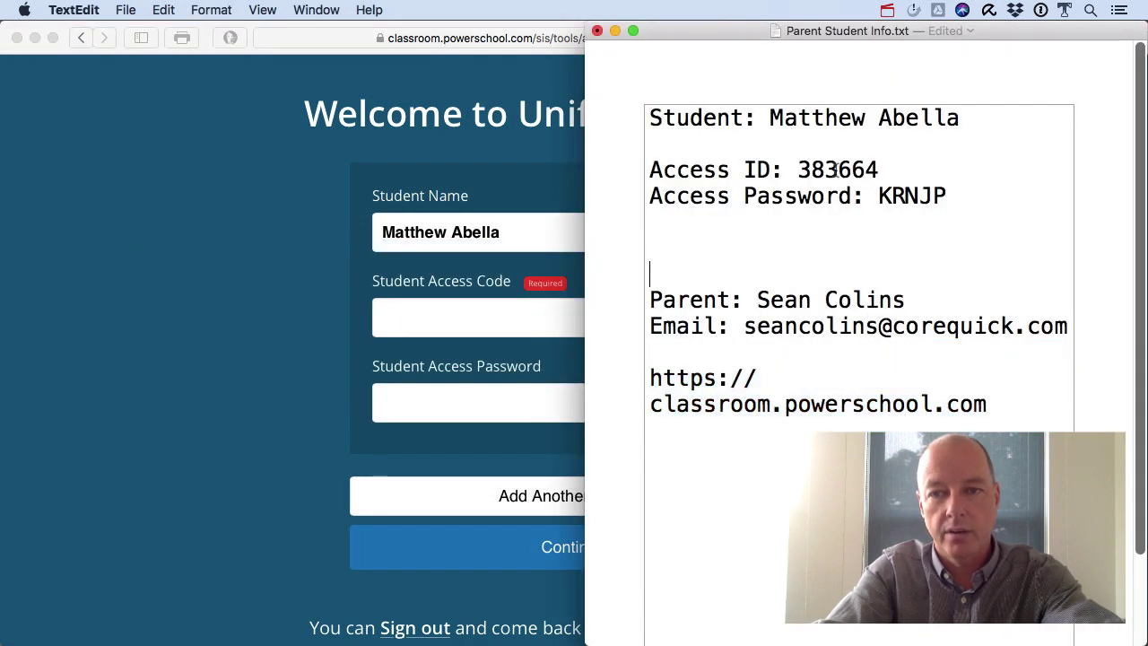
double_click(836, 170)
key(super+c)
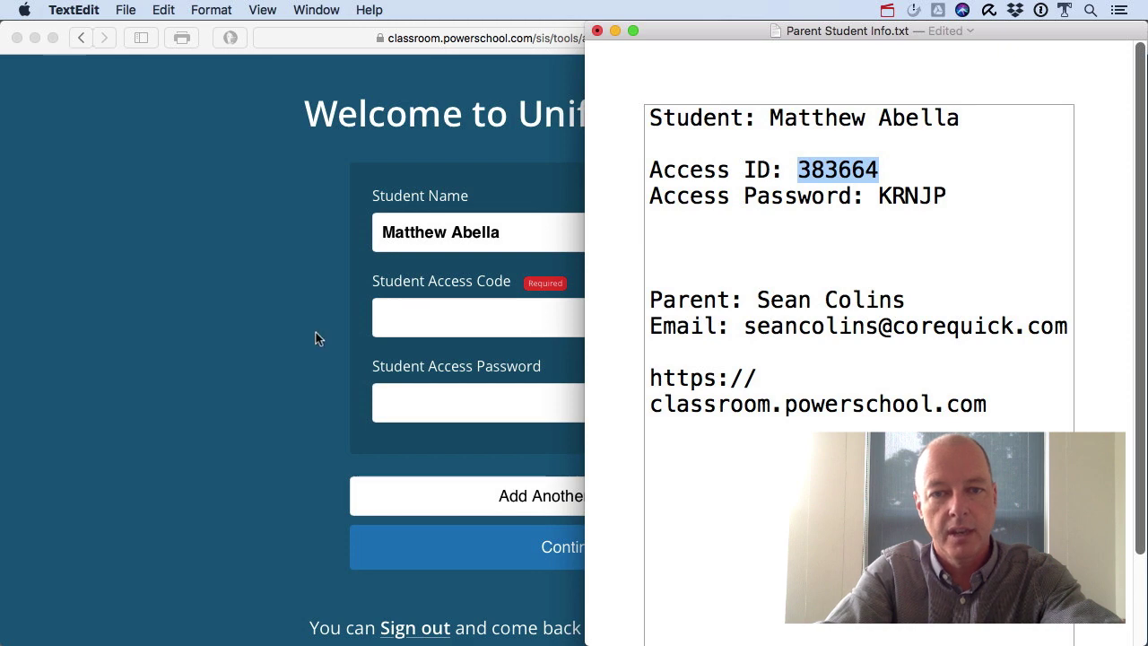
click(316, 332)
key(super+v)
Paste the student's Access Password from the notes into the access password field.
click(404, 398)
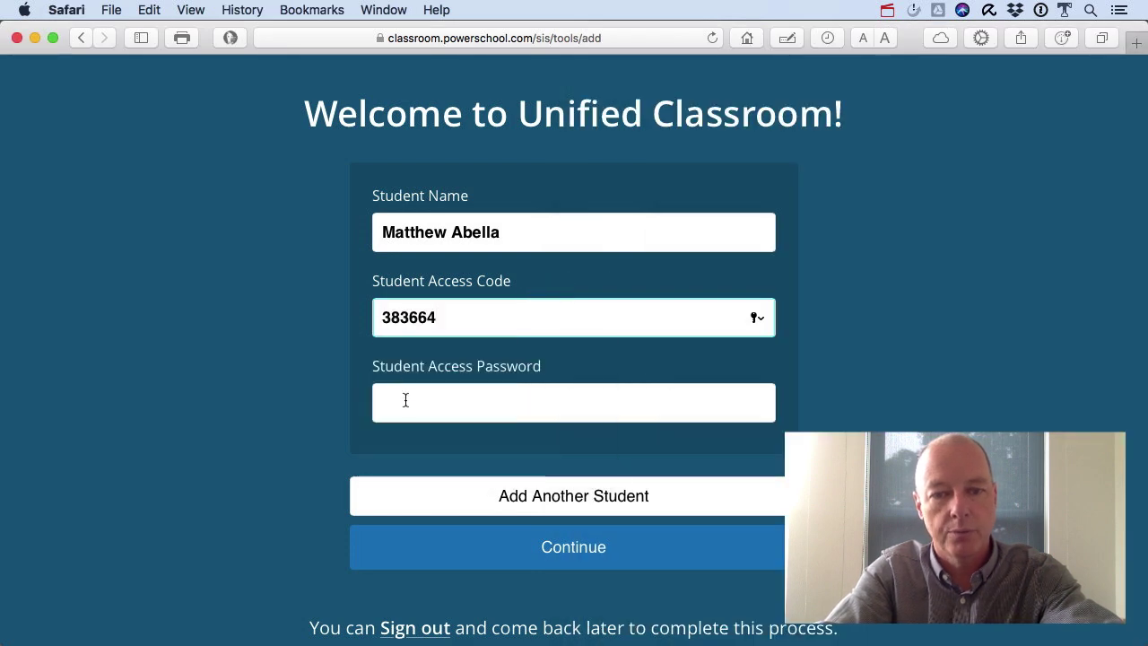
key(super+Tab)
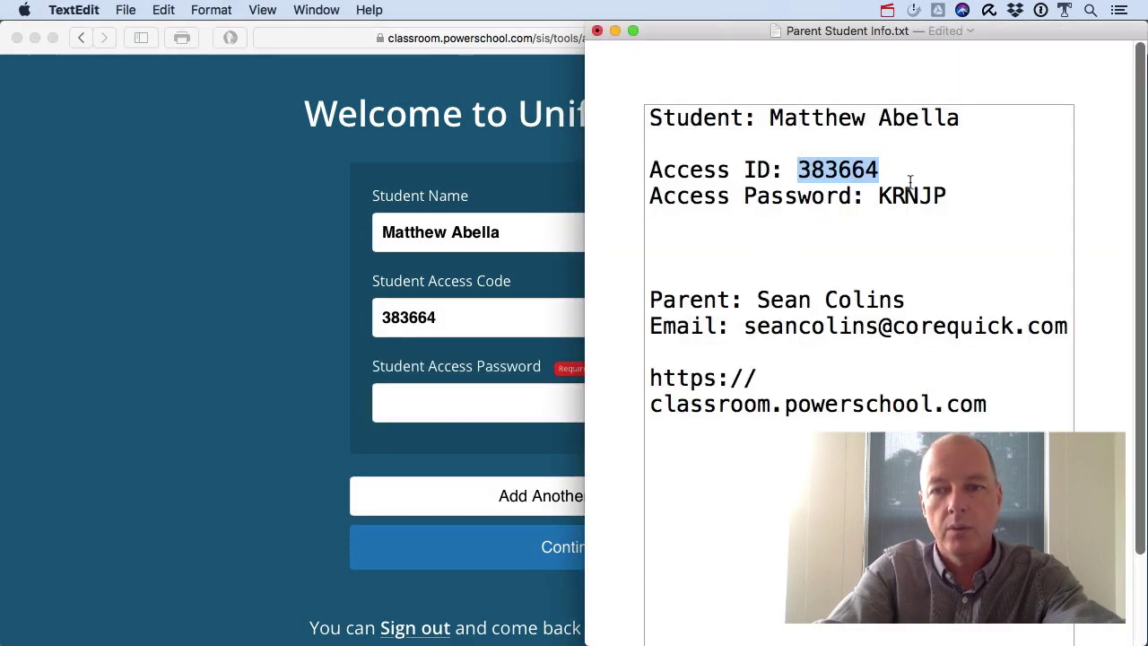
double_click(900, 197)
click(314, 328)
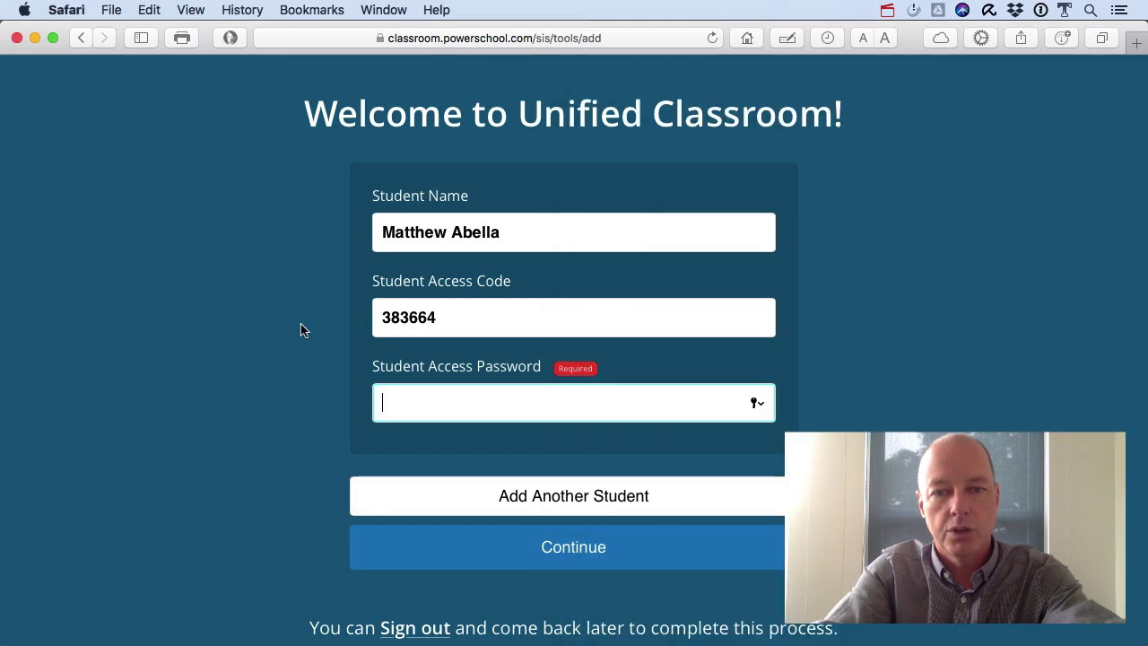
key(super+v)
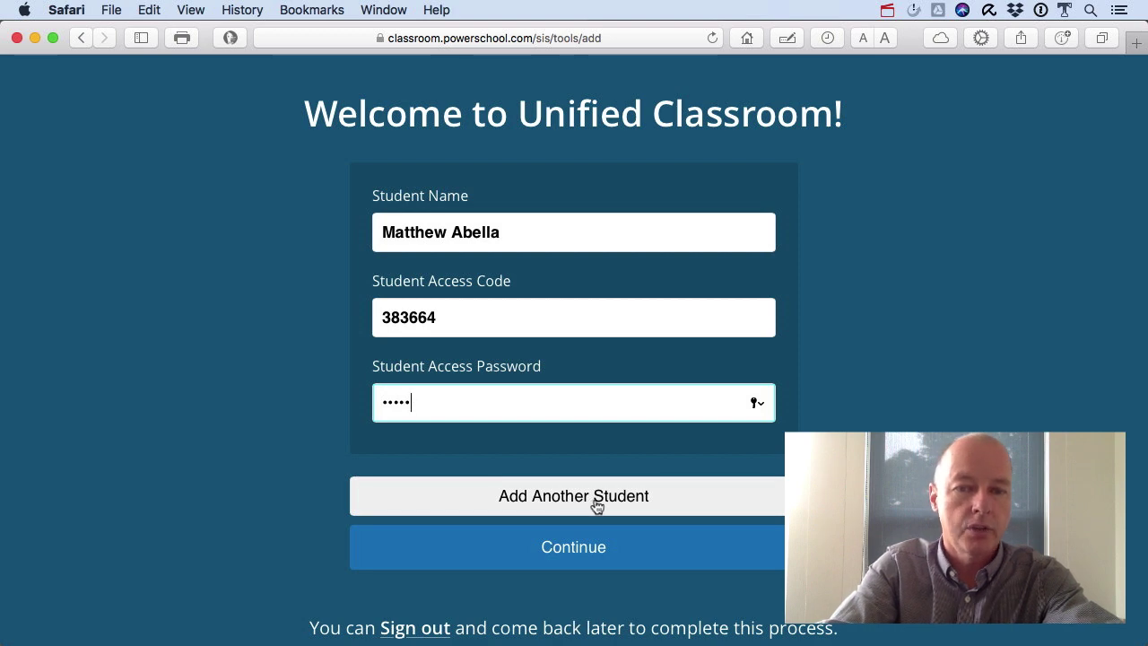
Submit the student details and dismiss Safari's save-password offer.
click(591, 549)
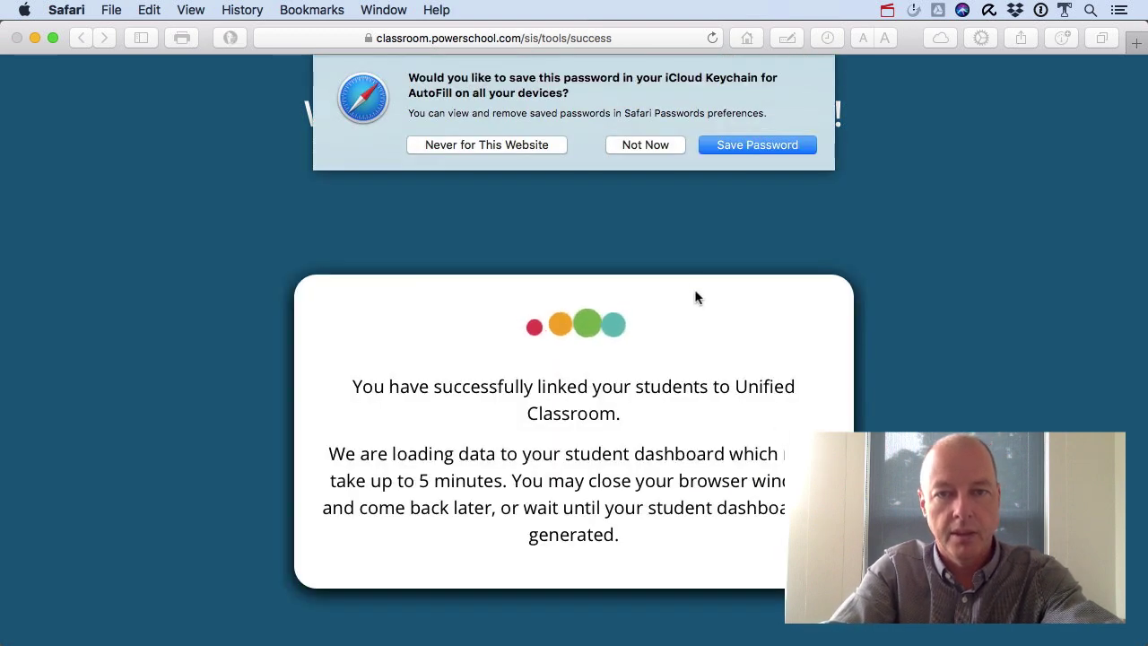
click(654, 144)
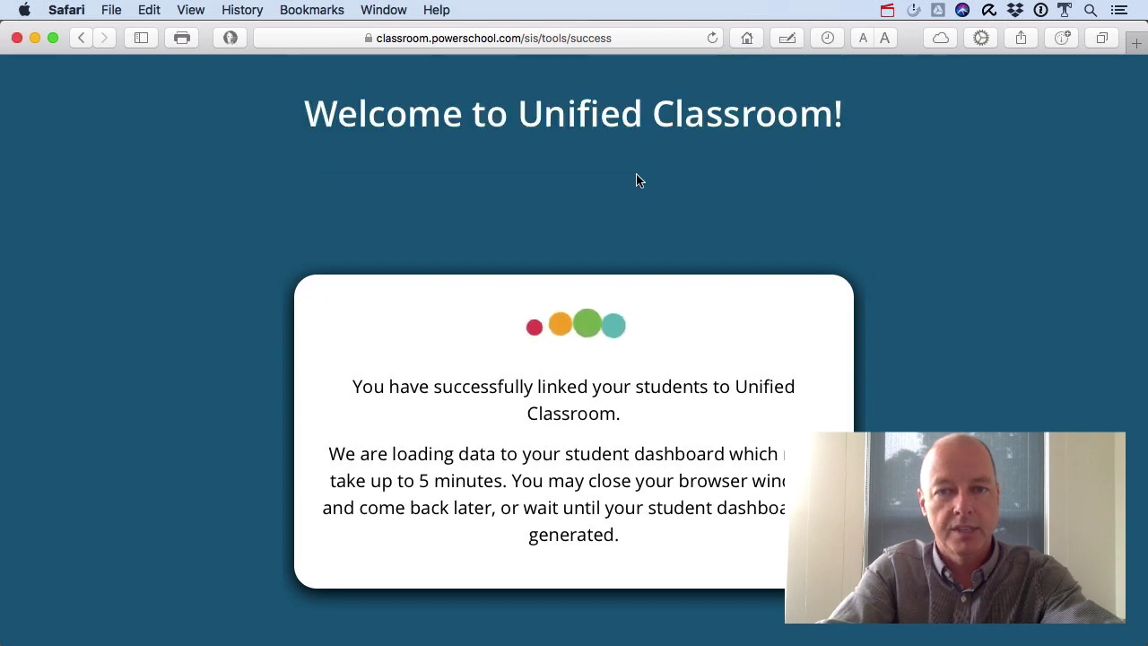